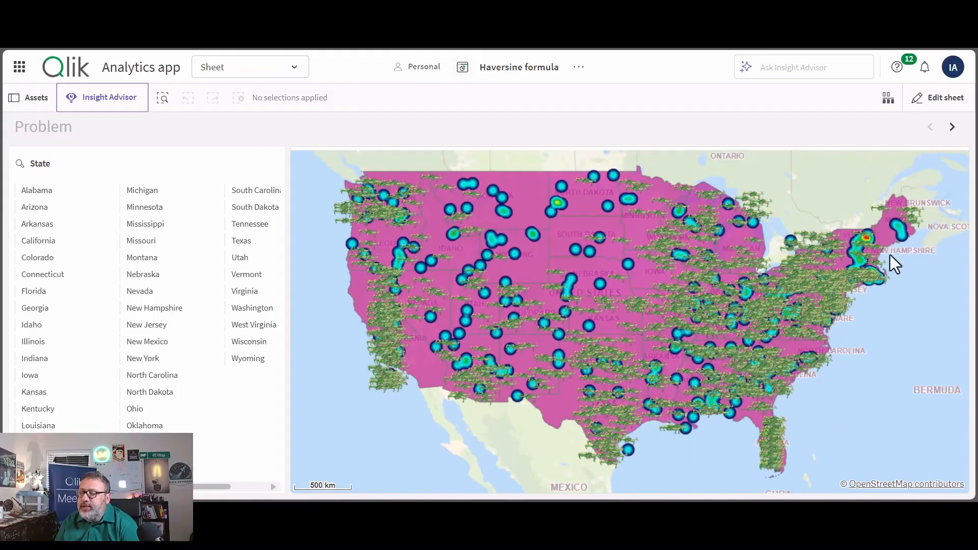
- Filter the Problem sheet's map to the state of Georgia and confirm the selection
mouse_move(371, 283)
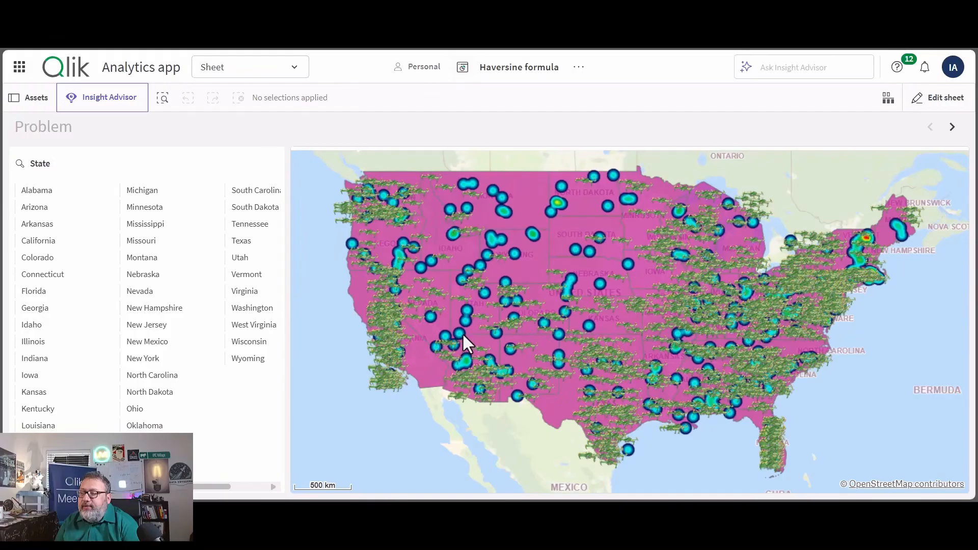
mouse_move(460, 334)
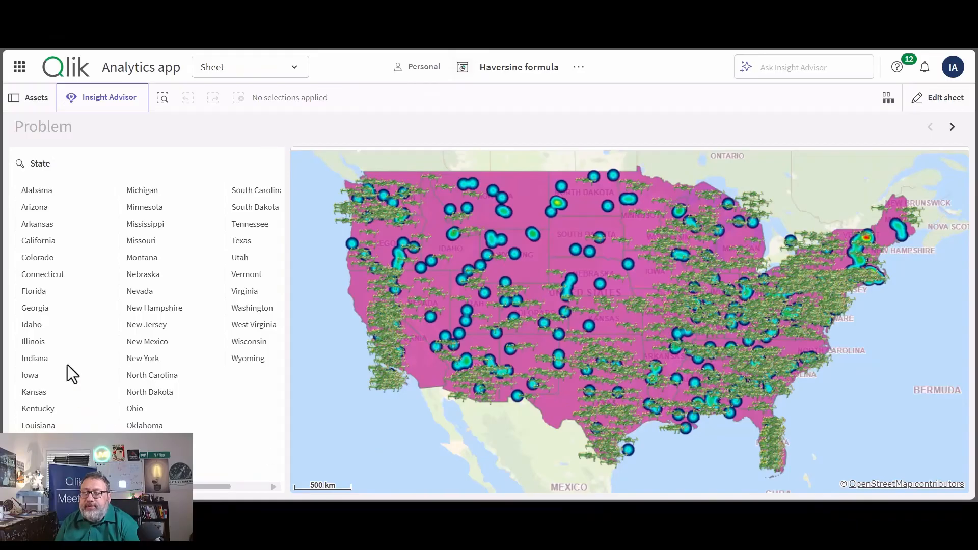
left_click(35, 309)
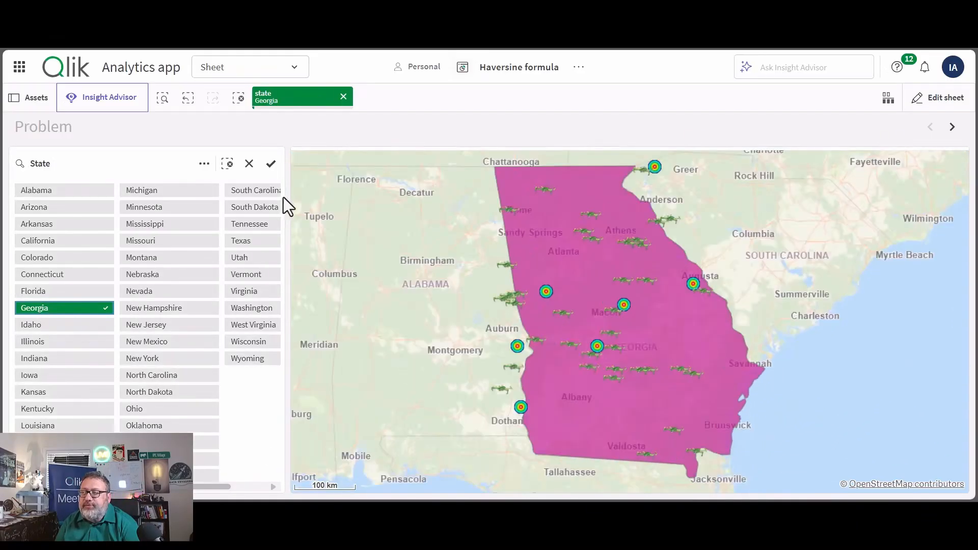
left_click(272, 164)
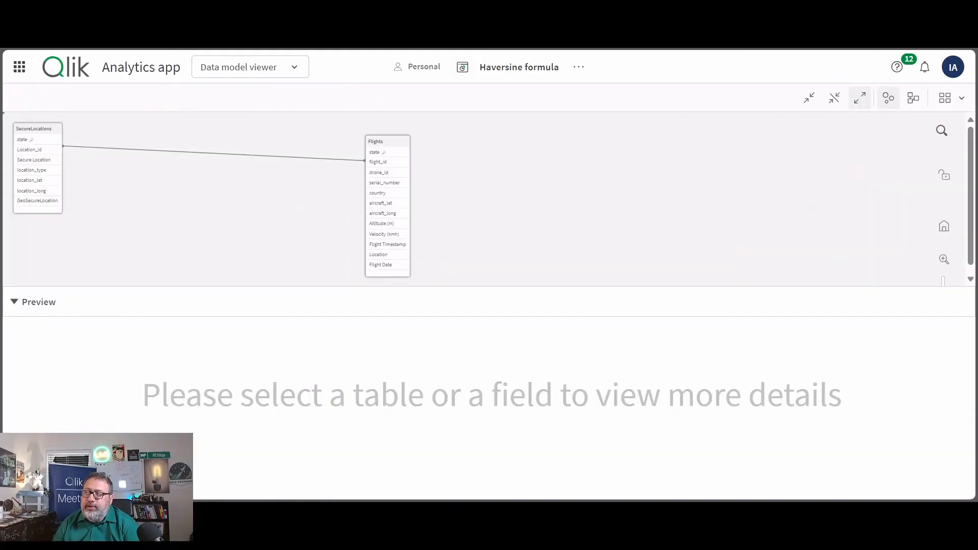
- Preview the Flights table and the SecureLocations table in the data model, including their latitude and longitude fields
left_click(392, 153)
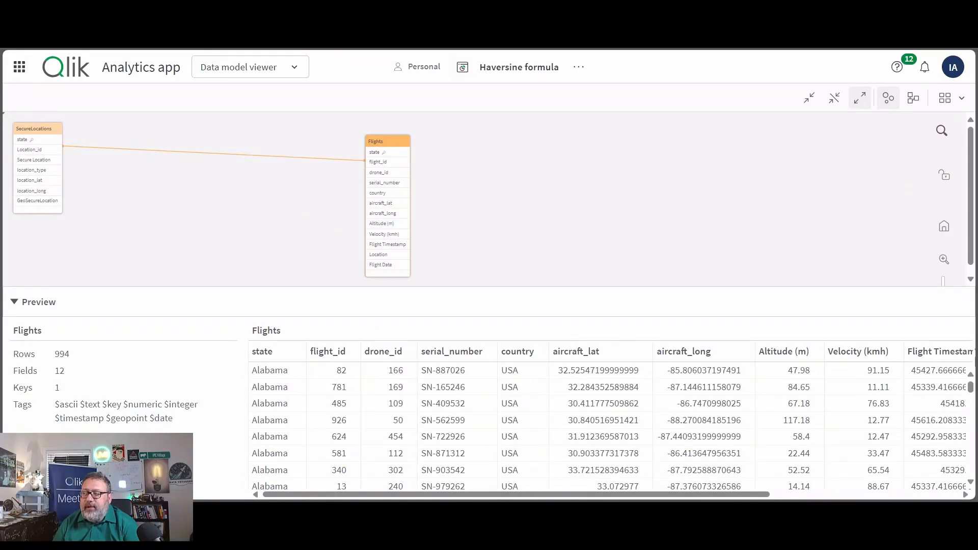
scroll(537, 387, "right", 2)
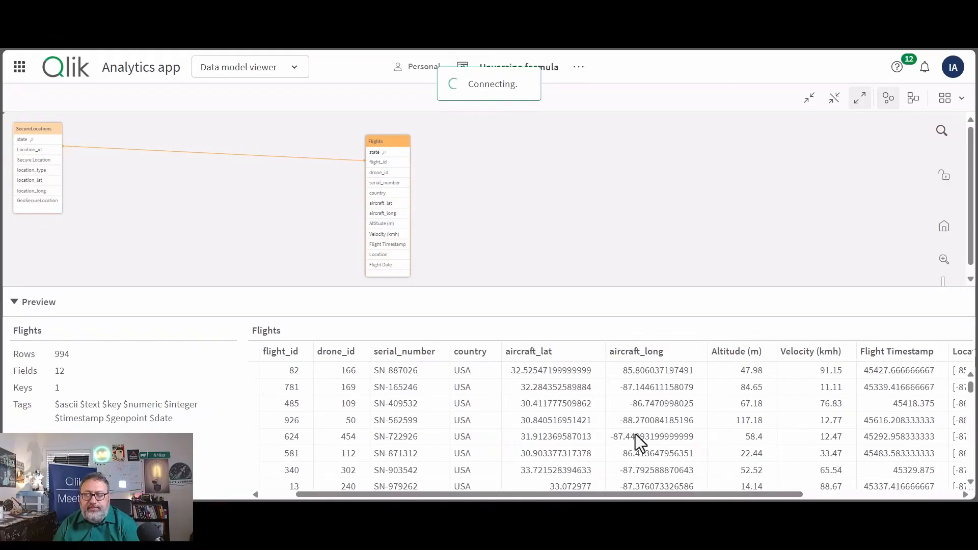
left_click(43, 146)
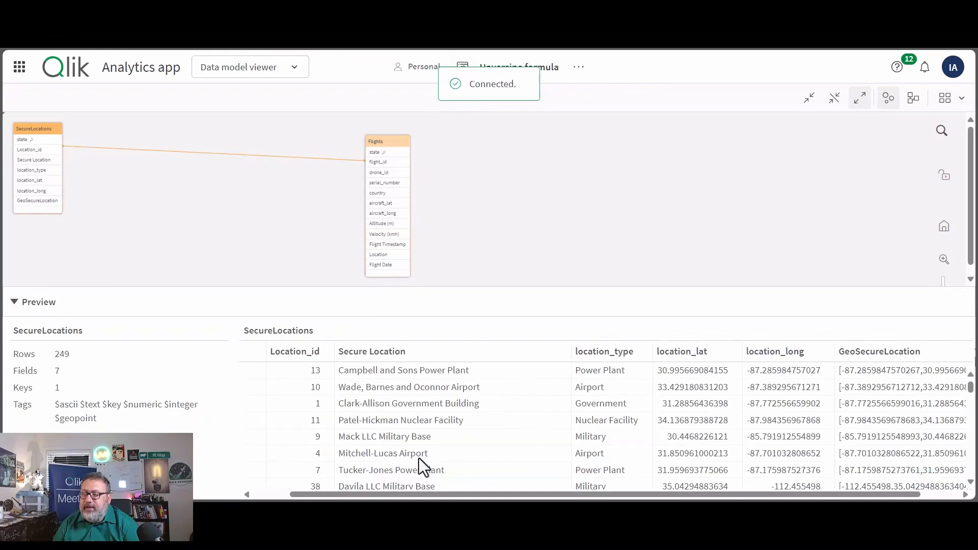
left_click_drag(424, 498, 463, 498)
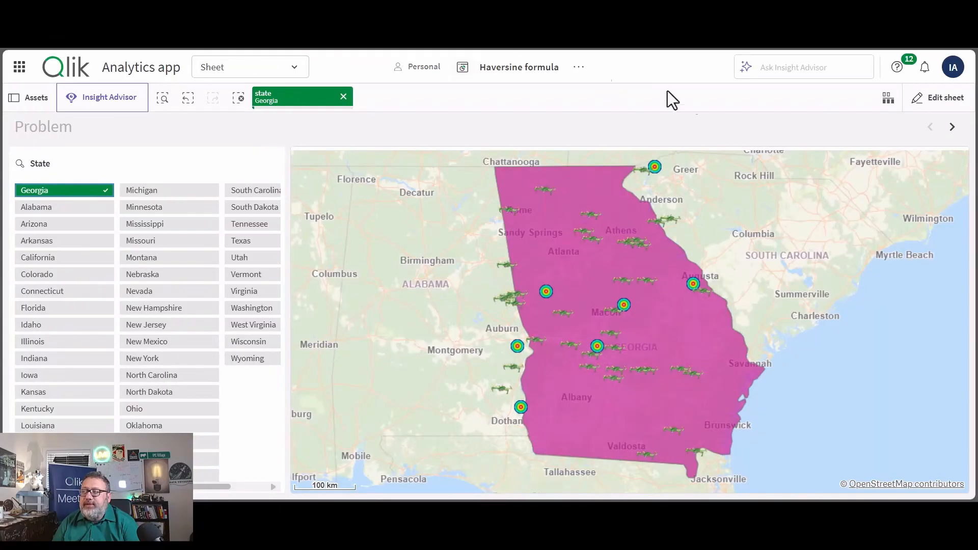
- Go to the Theory sheet and clear the Georgia state selection
left_click(952, 127)
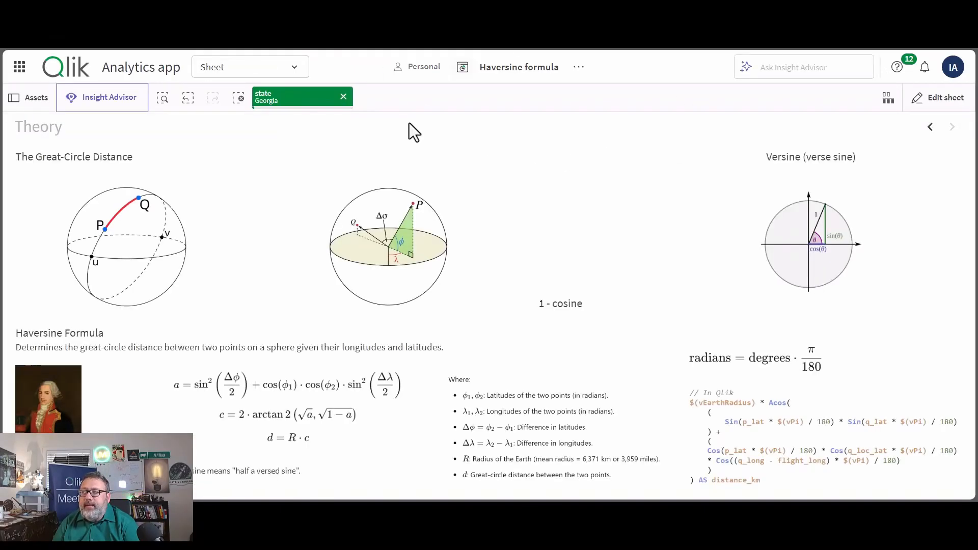
left_click(344, 96)
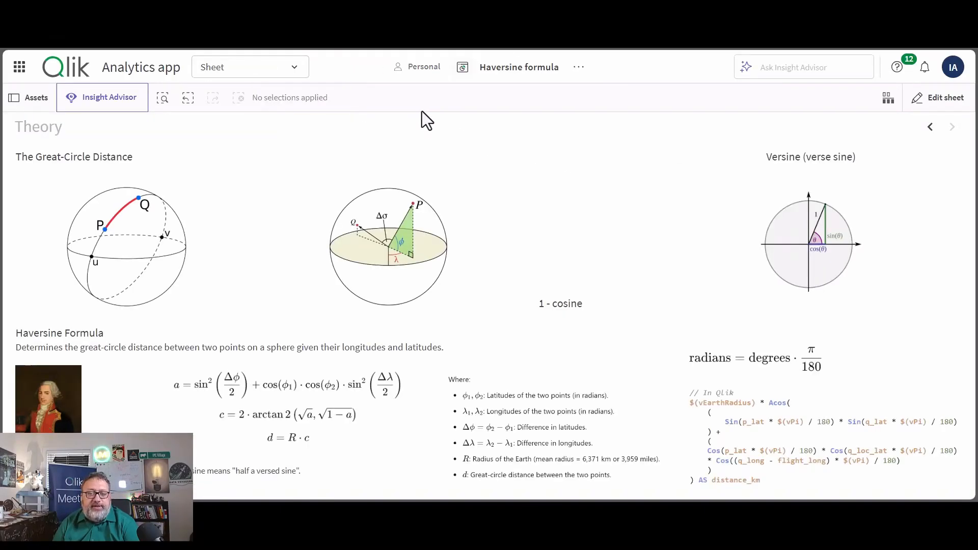
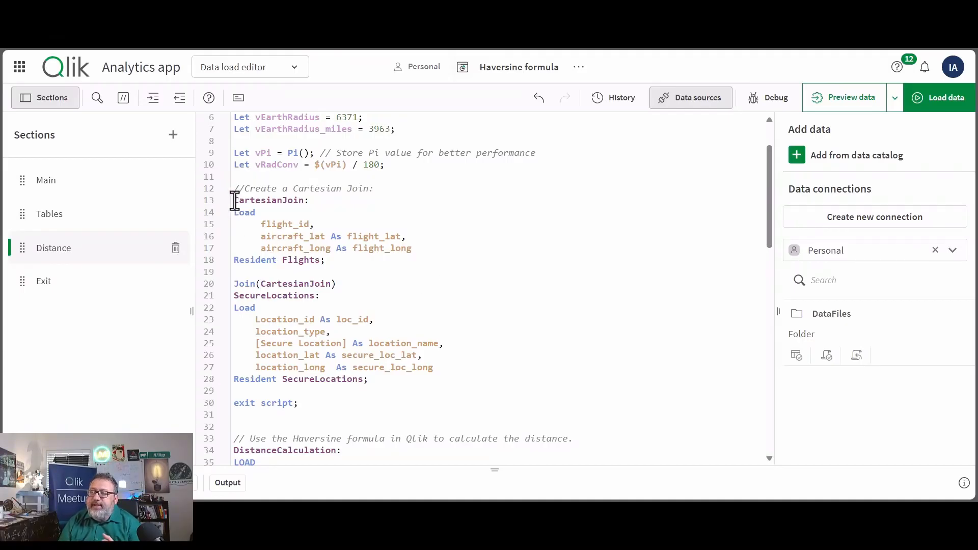
- Review the CartesianJoin load from Flights and the SecureLocations join in the Distance section, and load the data
left_click_drag(235, 201, 362, 262)
left_click(361, 273)
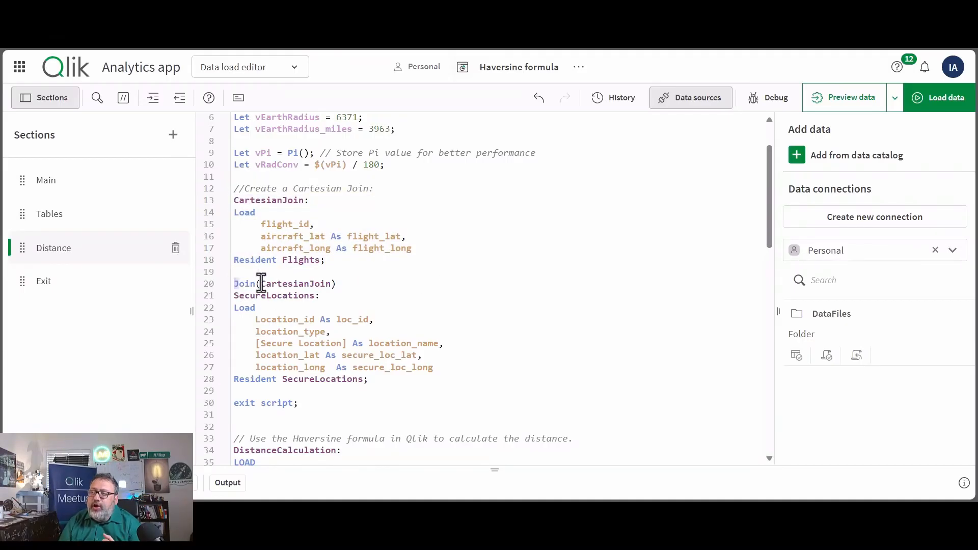
left_click_drag(235, 283, 431, 391)
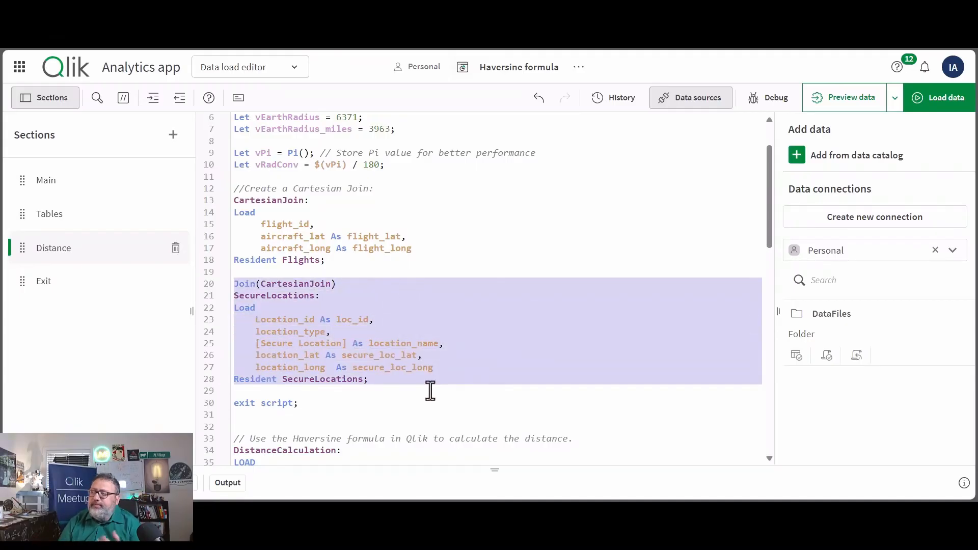
left_click(939, 97)
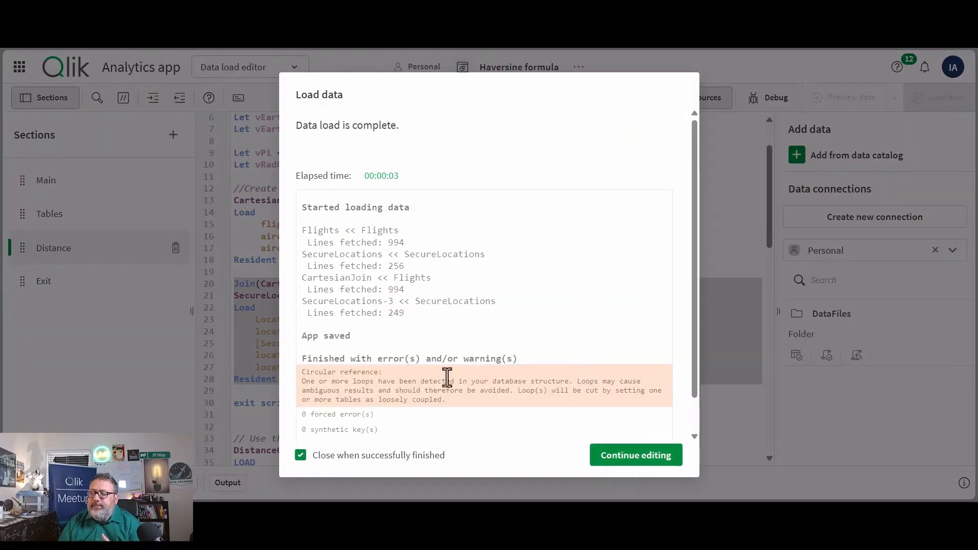
left_click(597, 462)
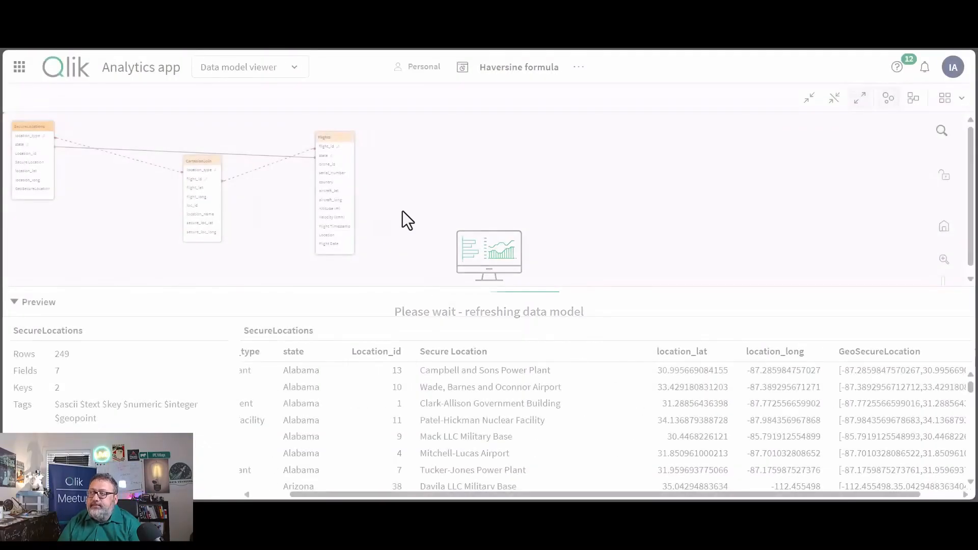
- Preview the CartesianJoin, Flights and SecureLocations tables in the data model to compare their row counts
left_click(208, 175)
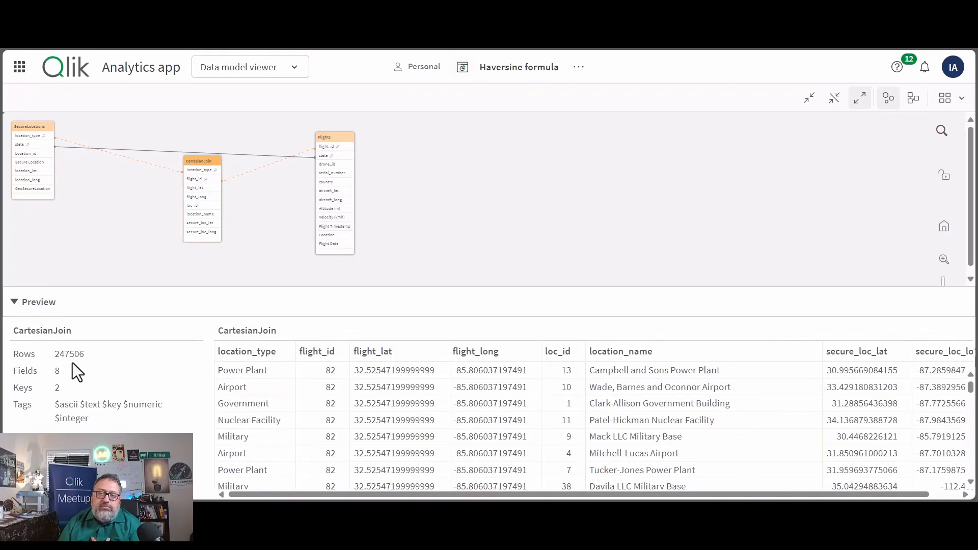
left_click(333, 151)
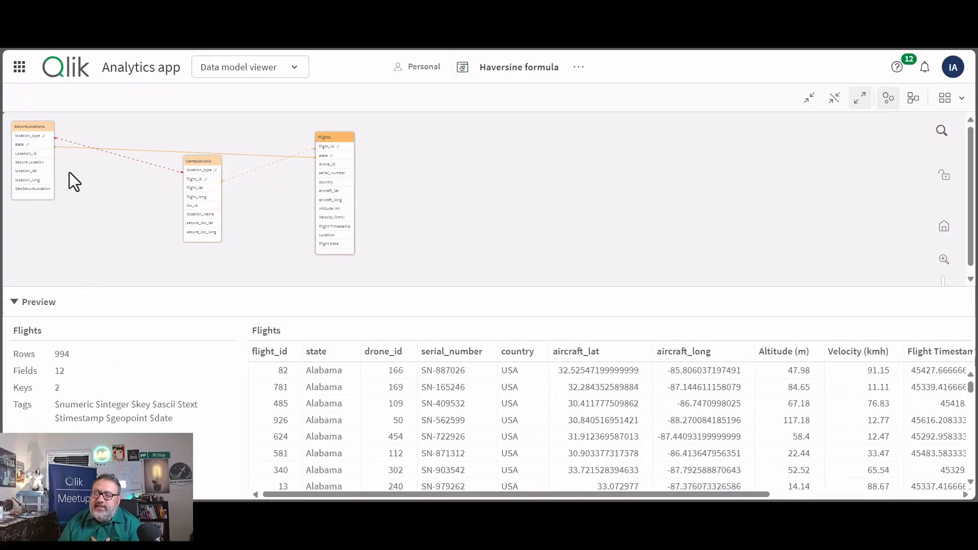
left_click(35, 135)
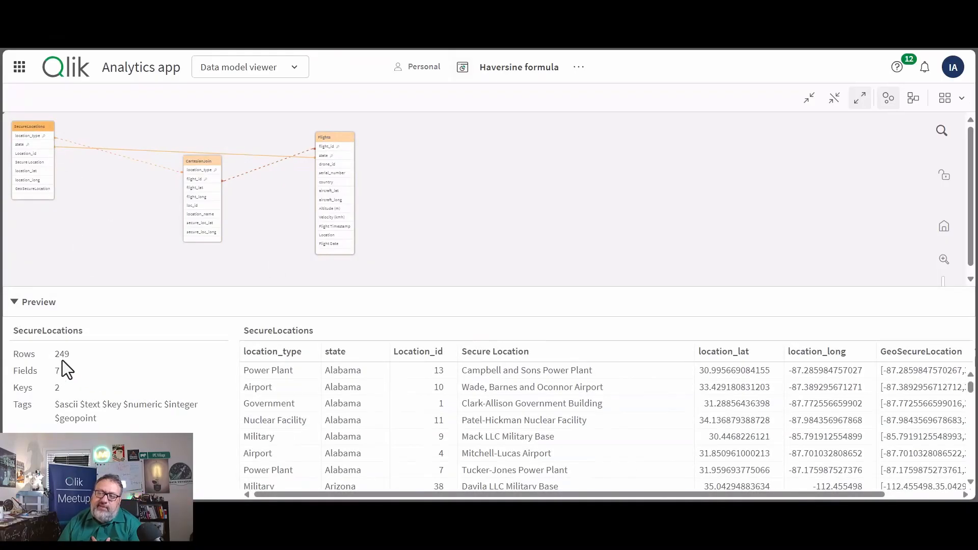
left_click(204, 163)
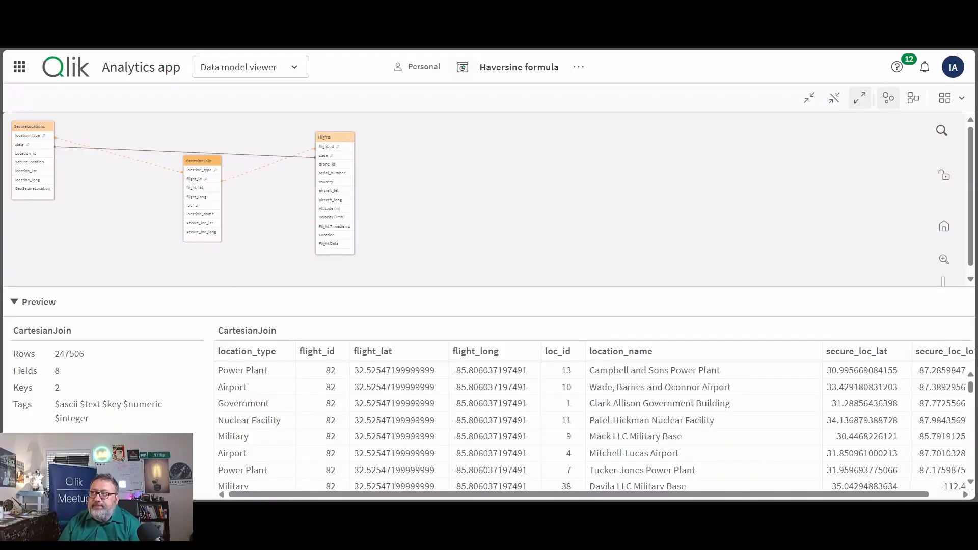
- Comment out the exit script statement on line 30 of the Distance section, just before the DistanceCalculation load
left_click(386, 26)
left_click(432, 262)
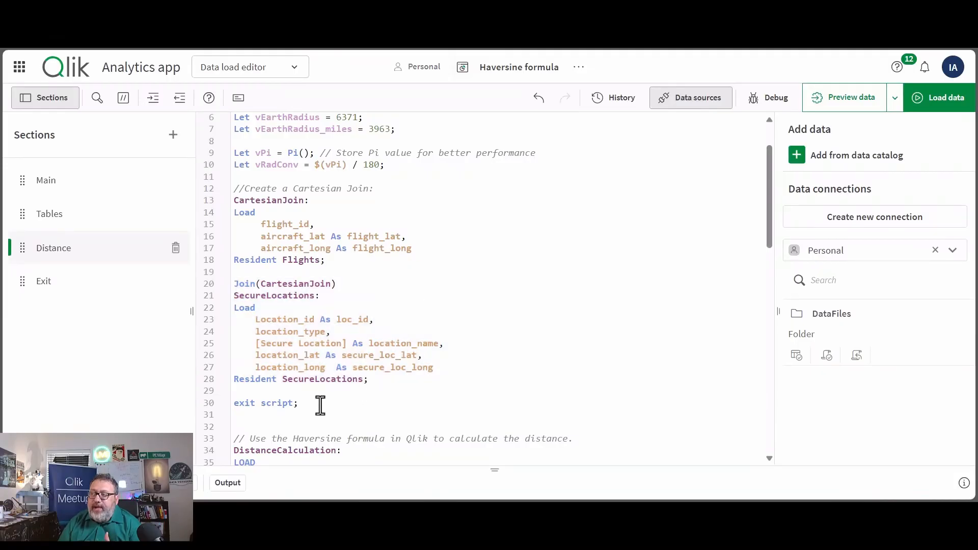
left_click(234, 399)
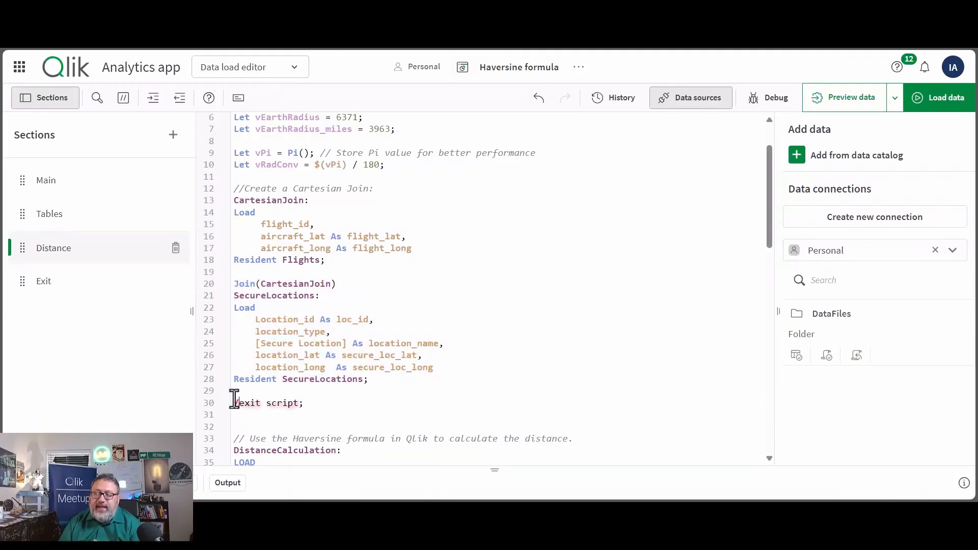
key("ctrl+k")
- Examine the commented Haversine template and the distance_km expression that uses flight_lat and secure_loc_lat in the DistanceCalculation load
scroll(361, 343, "down", 9)
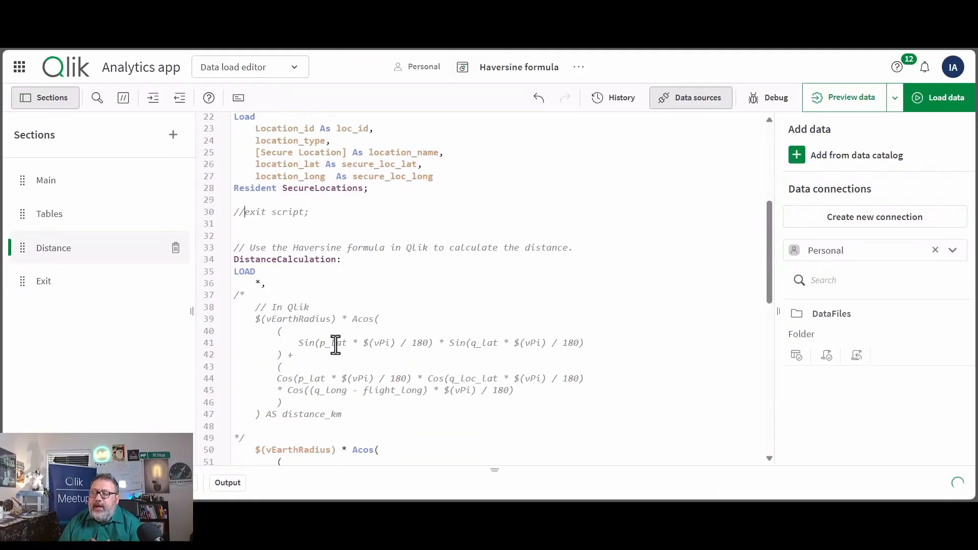
scroll(296, 264, "down", 2)
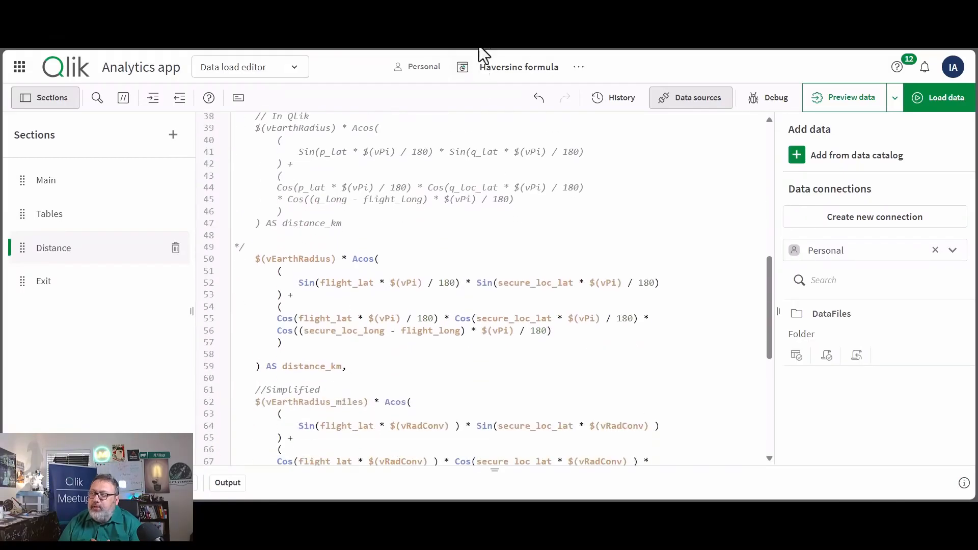
scroll(352, 244, "up", 2)
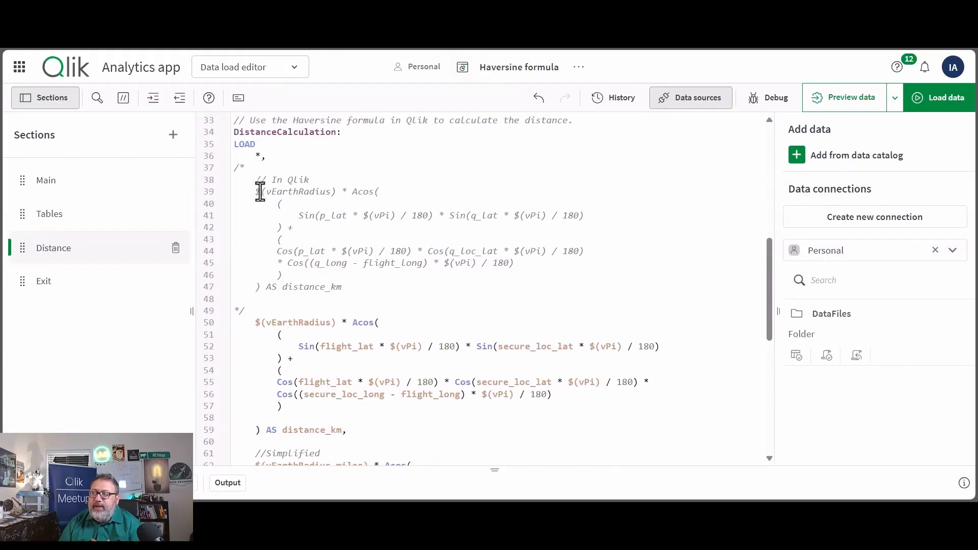
left_click_drag(258, 192, 361, 285)
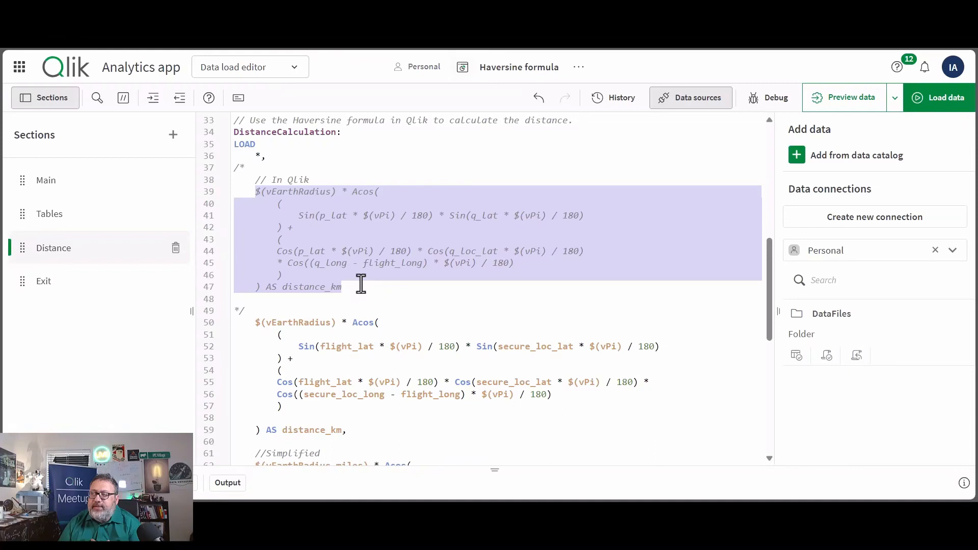
scroll(361, 283, "down", 2)
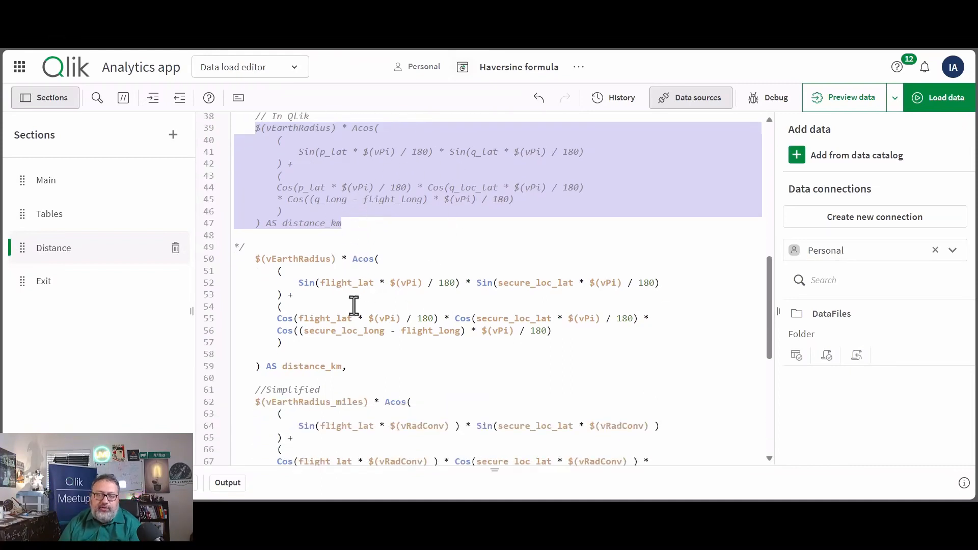
double_click(338, 283)
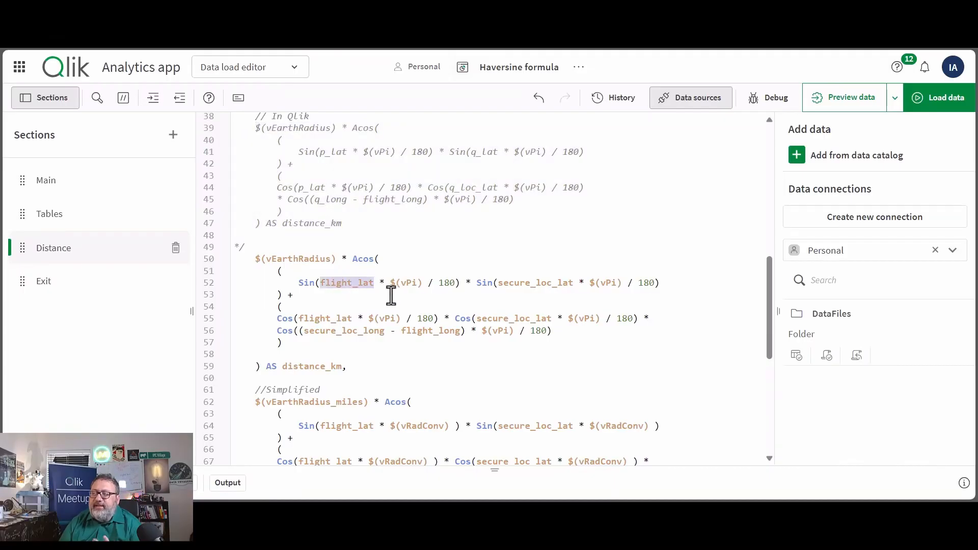
double_click(522, 286)
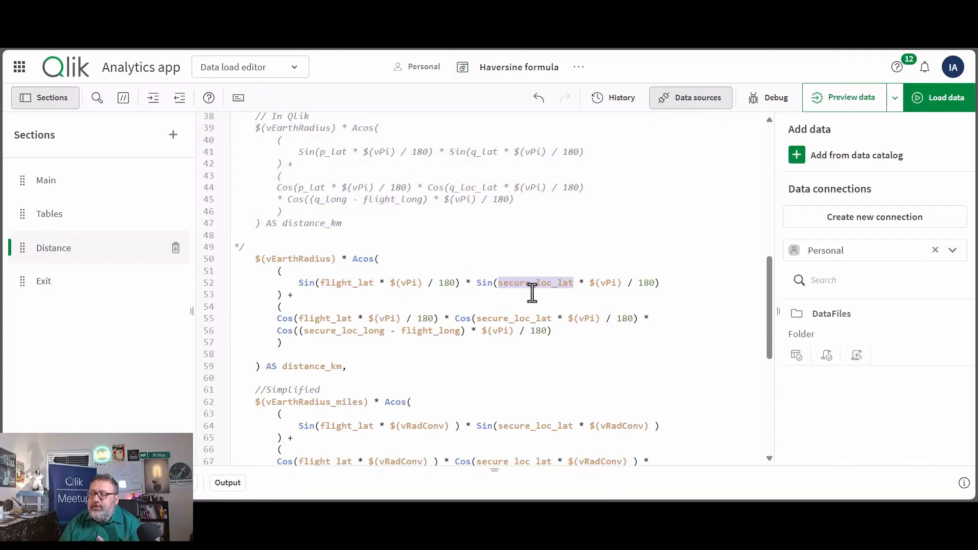
left_click(347, 335)
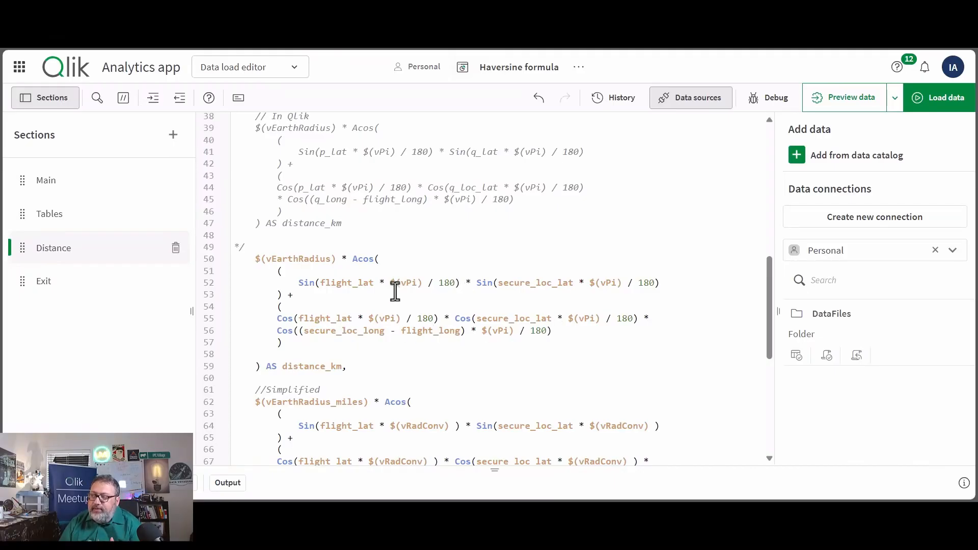
- Examine the $(vPi) / 180 conversion in the distance_km expression and trace vPi to its Pi() definition
left_click_drag(392, 284, 456, 287)
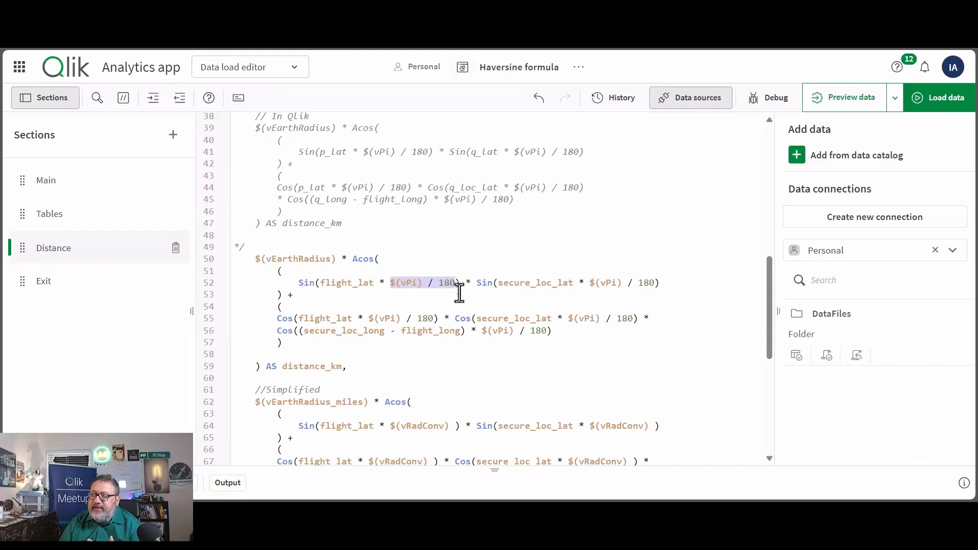
left_click(412, 285)
left_click_drag(390, 284, 423, 286)
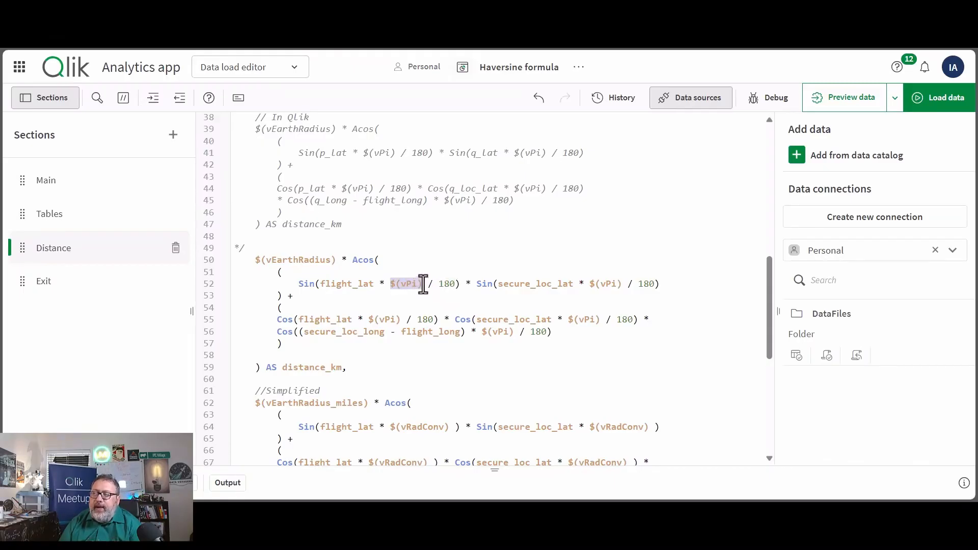
scroll(422, 280, "up", 10)
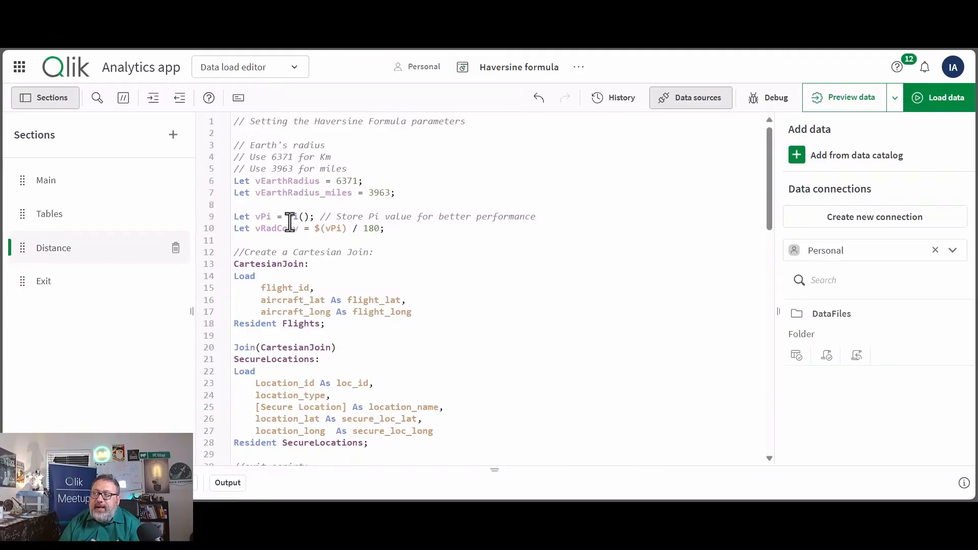
left_click_drag(282, 216, 310, 217)
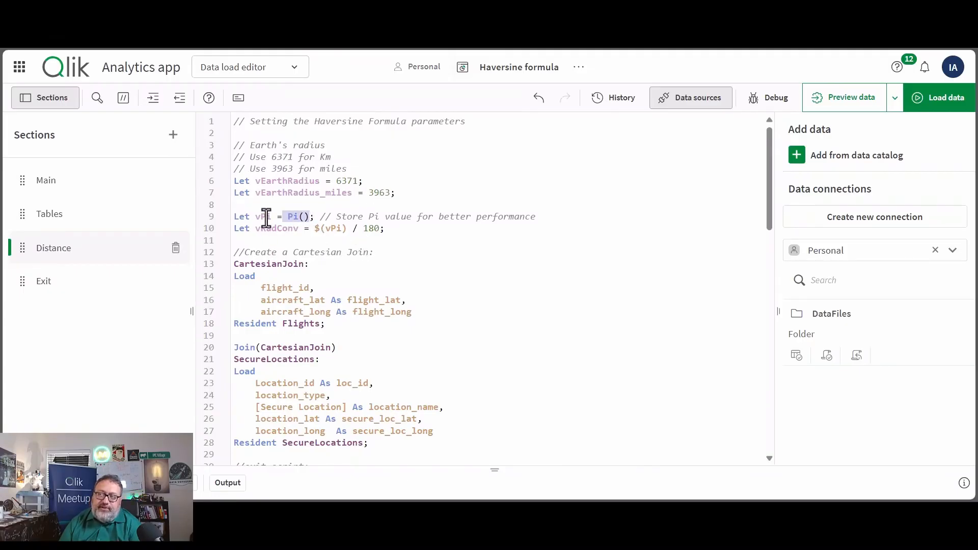
- Examine the Earth radius variable in the distance_km expression and the definitions of vEarthRadius and vEarthRadius_miles
scroll(376, 244, "down", 12)
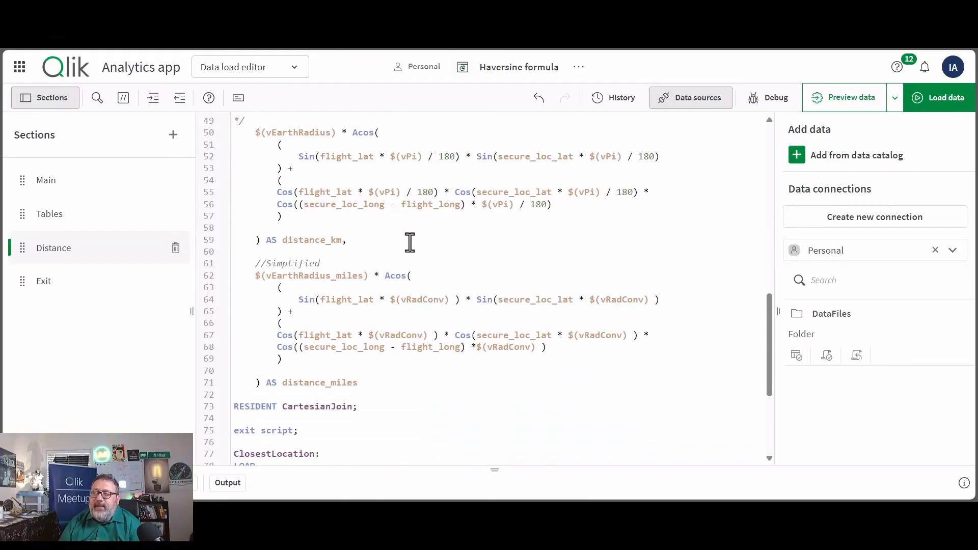
scroll(410, 250, "up", 1)
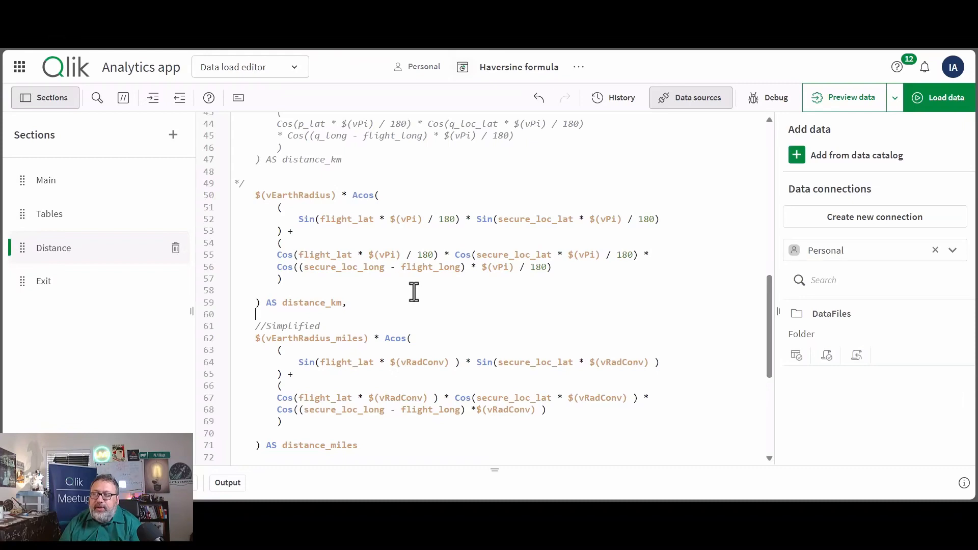
left_click_drag(256, 197, 334, 196)
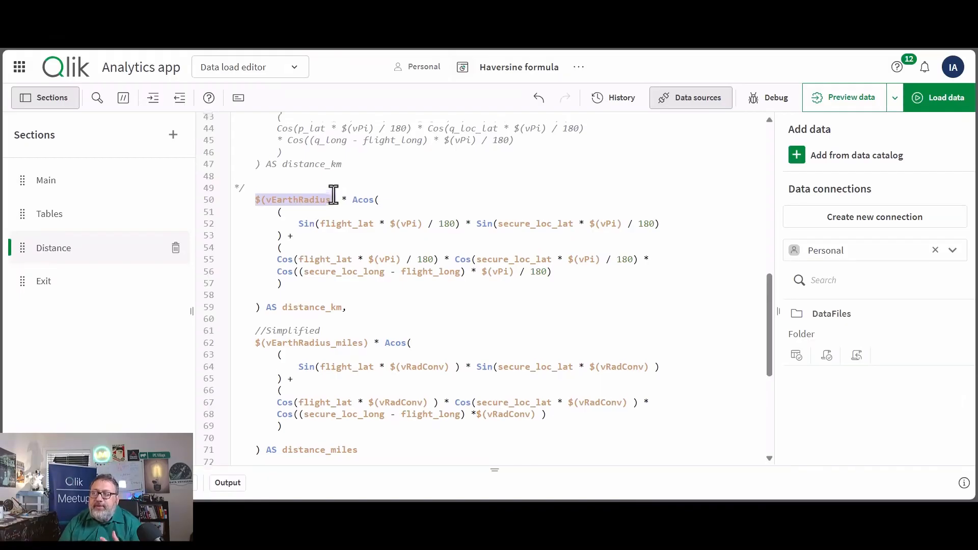
scroll(333, 196, "up", 10)
double_click(270, 182)
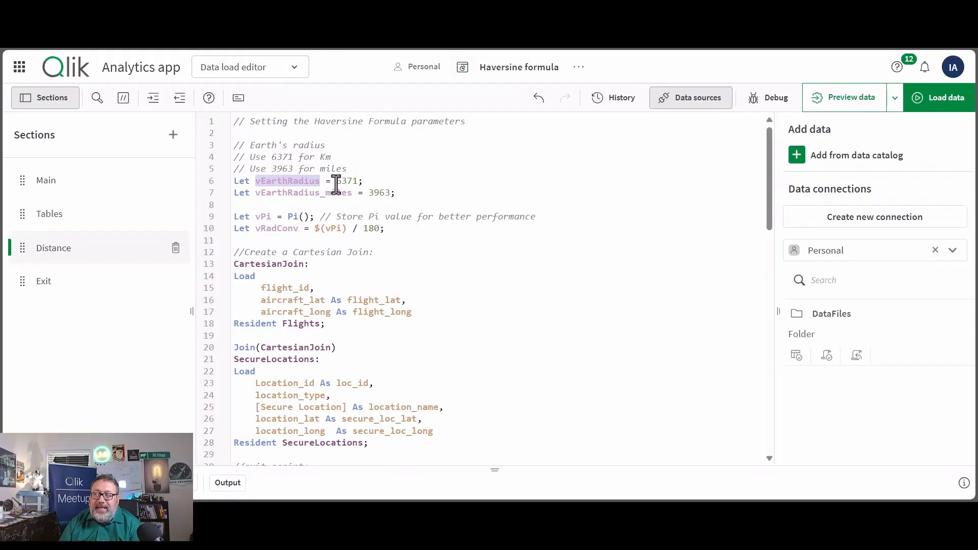
left_click_drag(336, 182, 359, 181)
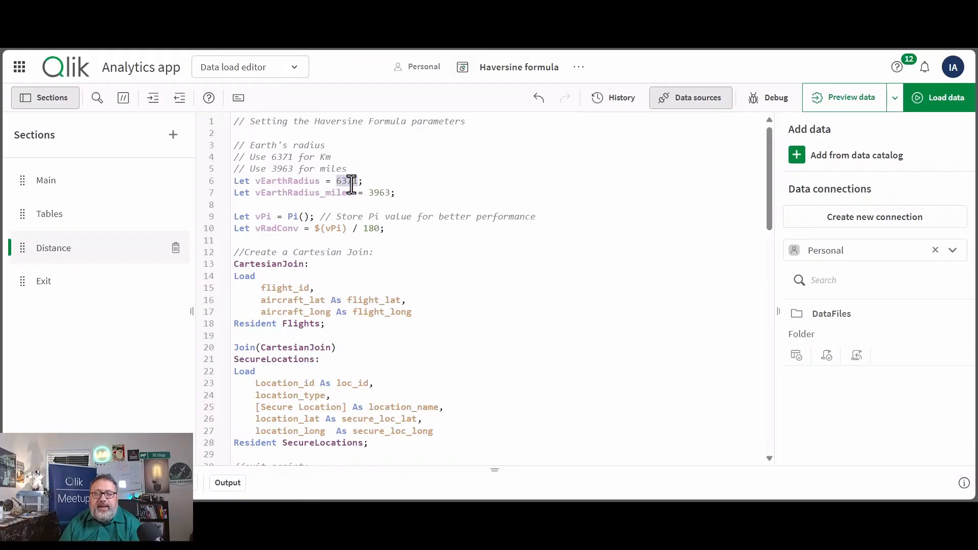
double_click(326, 194)
double_click(378, 193)
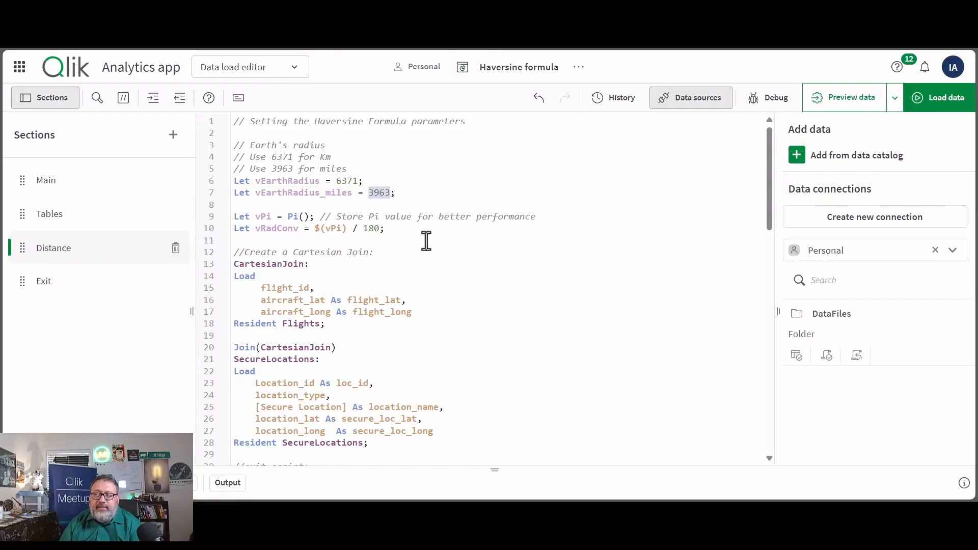
- Load the data with the distance_km and distance_miles calculations and preview the DistanceCalculation table in the data model
scroll(426, 240, "down", 10)
scroll(426, 241, "down", 2)
scroll(426, 240, "up", 2)
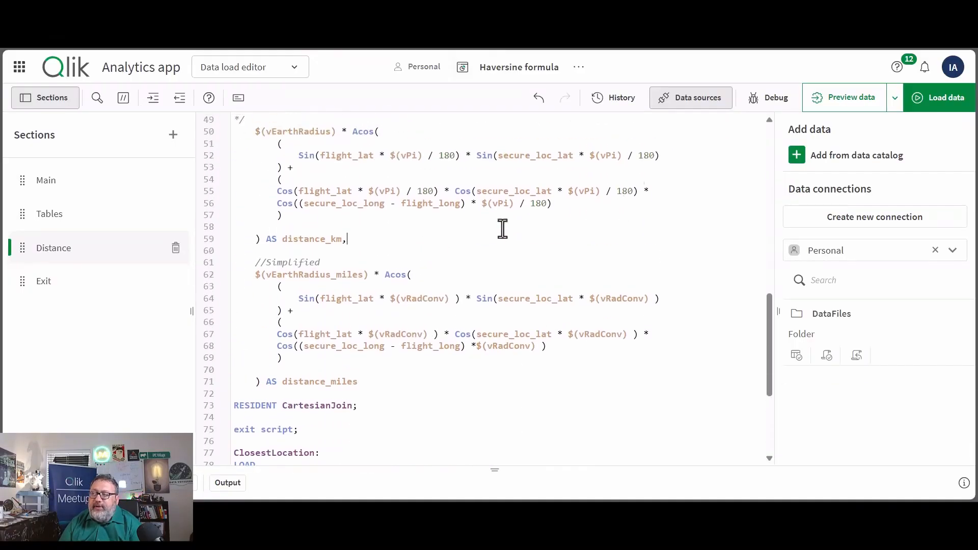
scroll(518, 227, "up", 5)
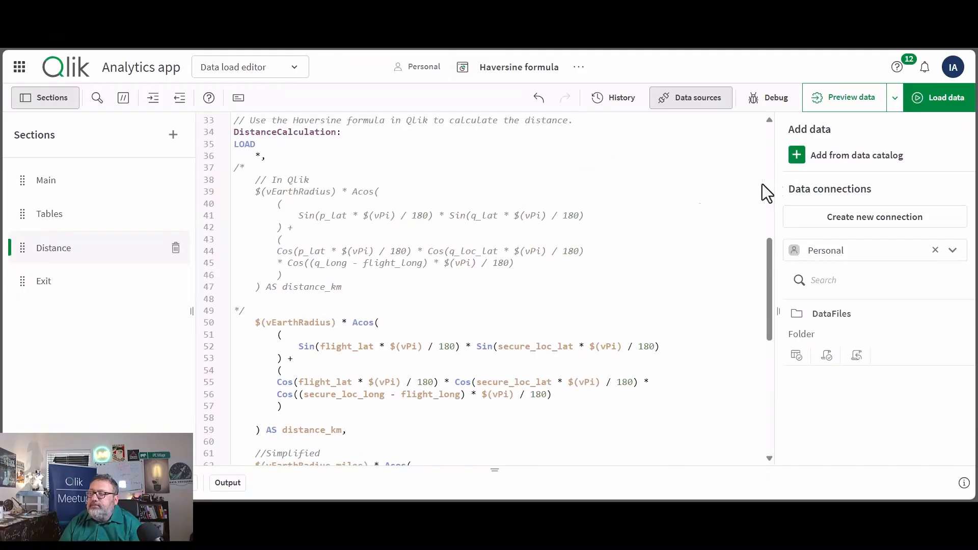
left_click(927, 119)
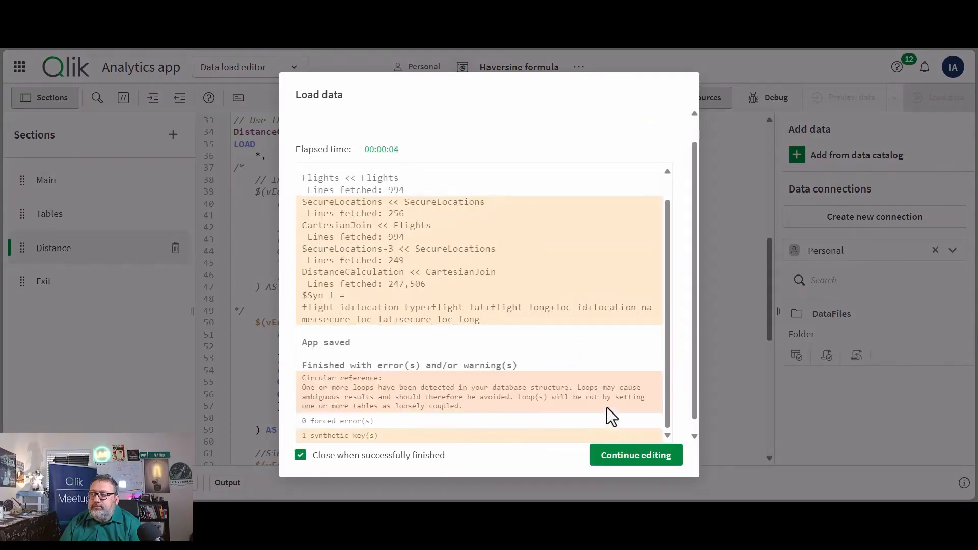
left_click(636, 456)
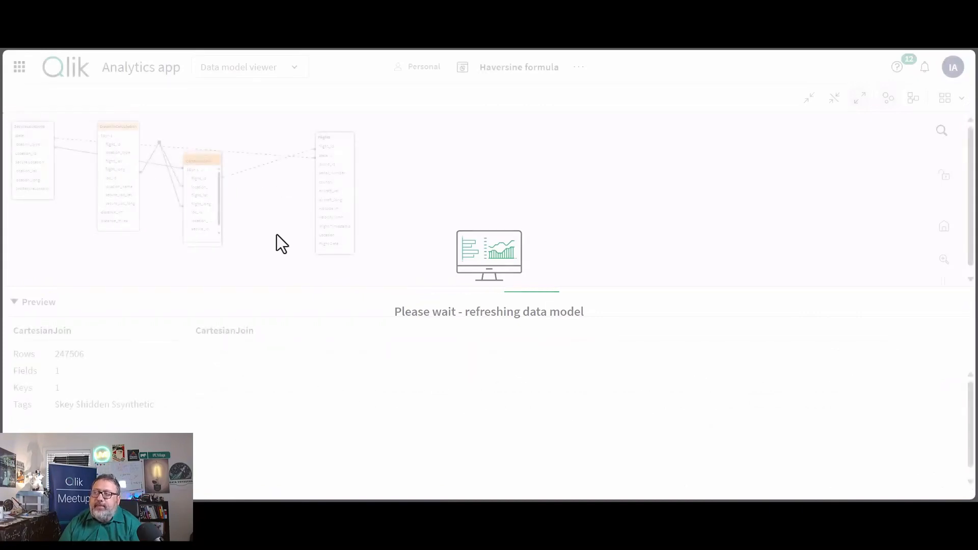
left_click(126, 131)
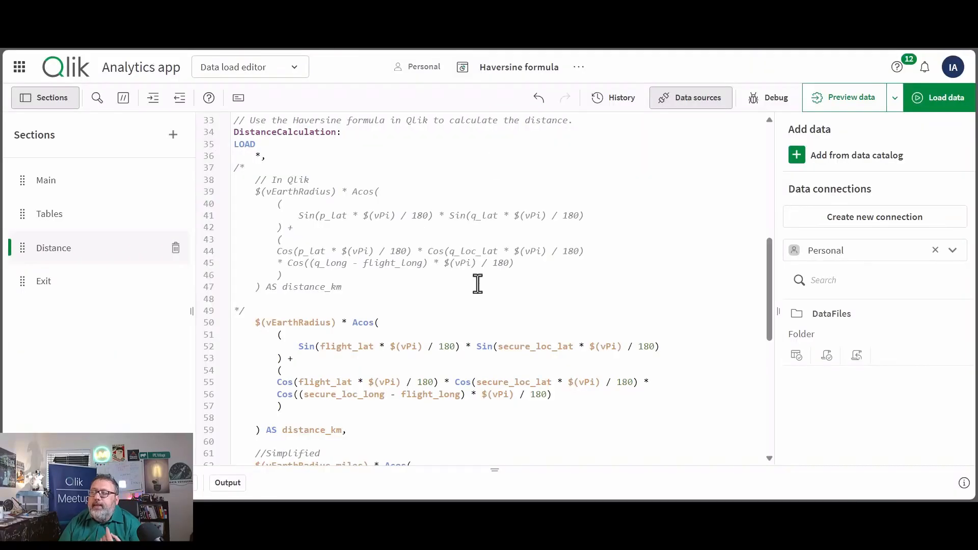
- Comment out the exit script statement between the DistanceCalculation and ClosestLocation loads in the Distance section
scroll(478, 284, "down", 5)
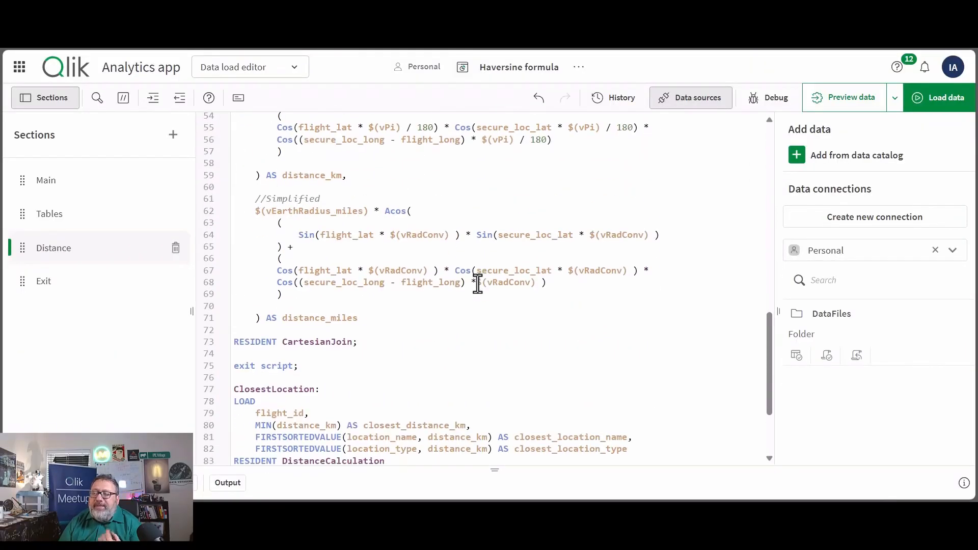
left_click(235, 365)
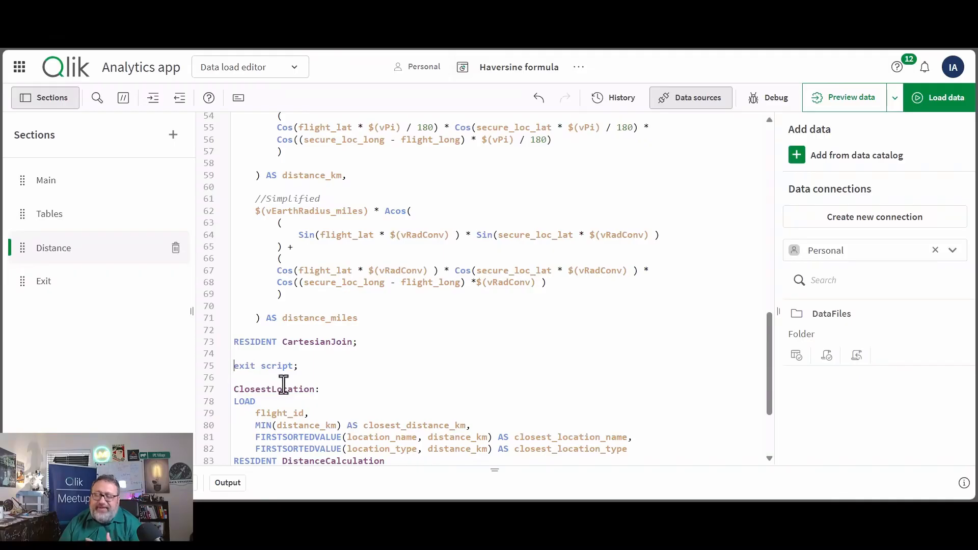
type("//")
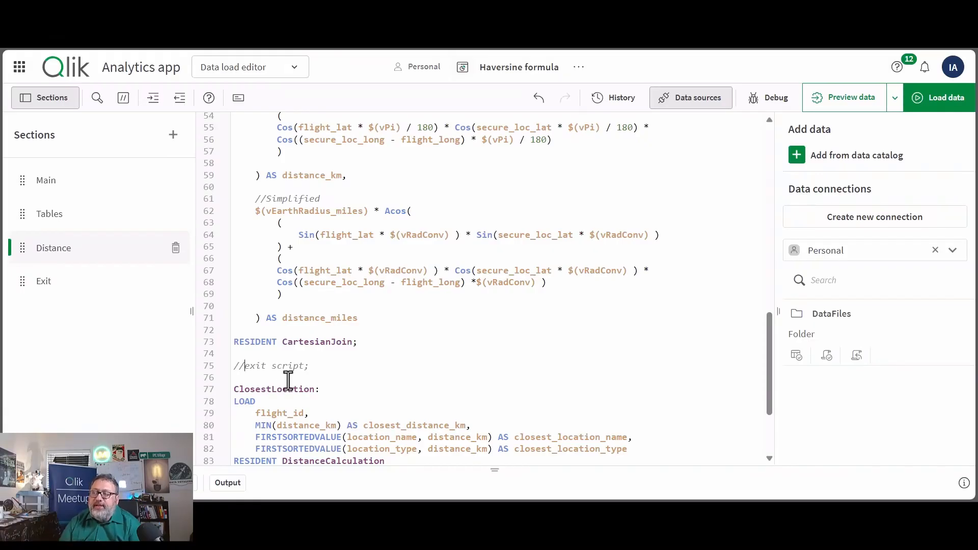
- Examine the ClosestLocation load's GROUP BY flight_id clause and its MIN(distance_km) expression
scroll(289, 380, "down", 3)
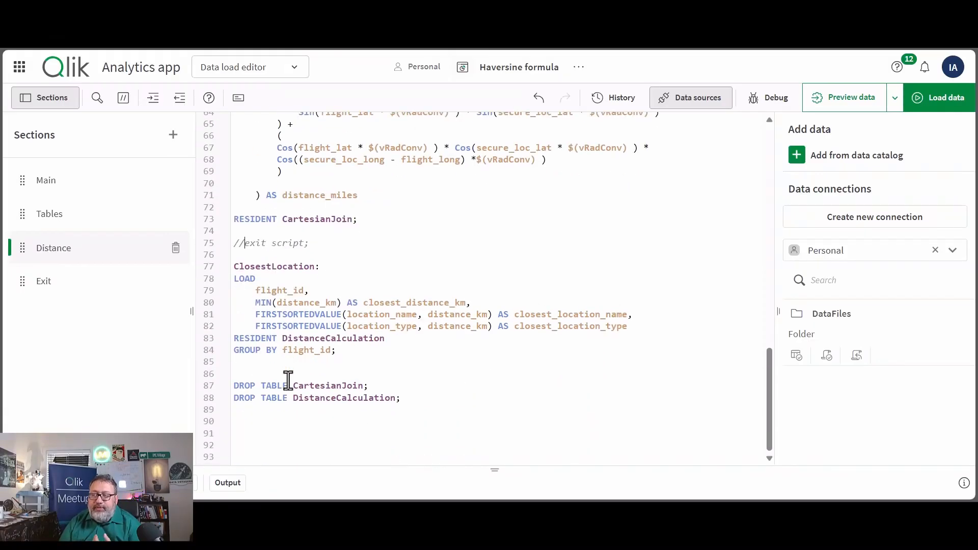
double_click(331, 219)
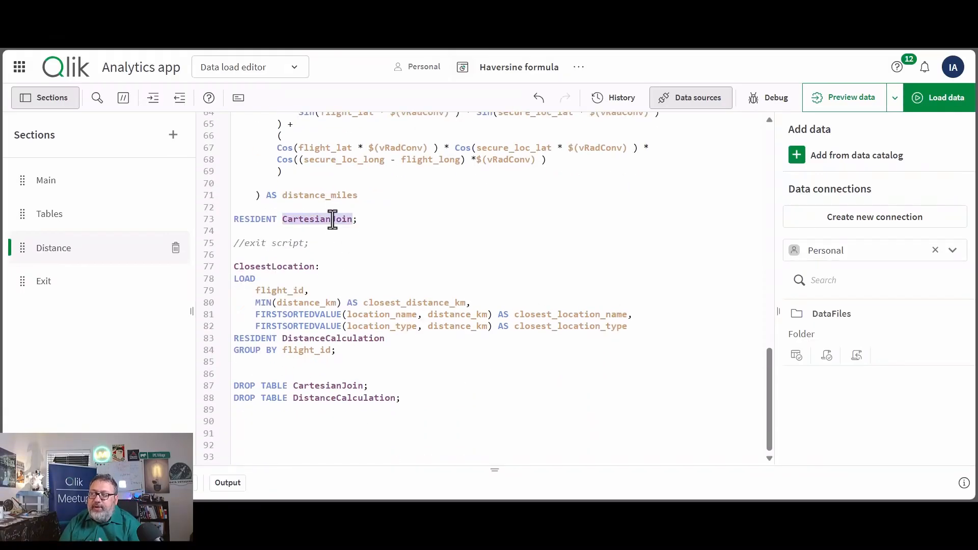
left_click(349, 356)
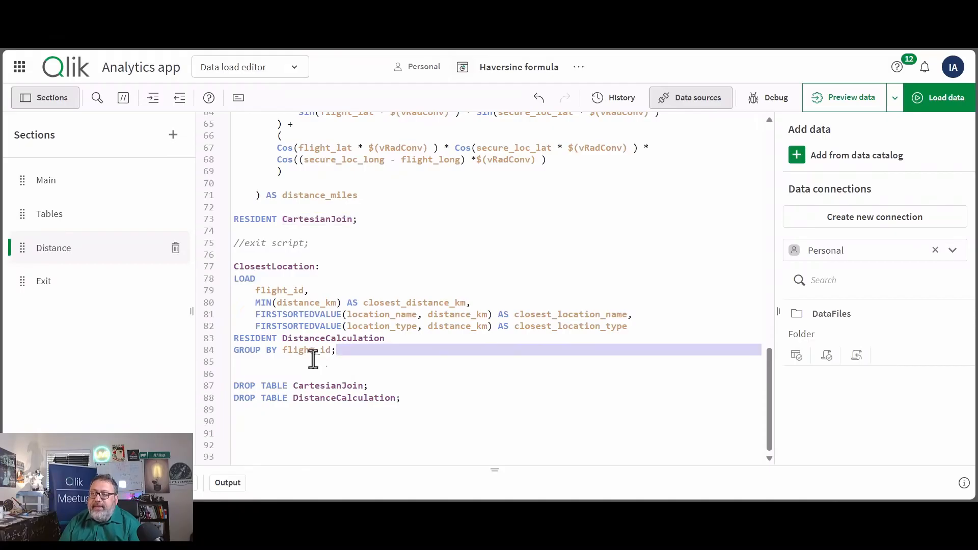
double_click(282, 355)
left_click_drag(256, 303, 342, 305)
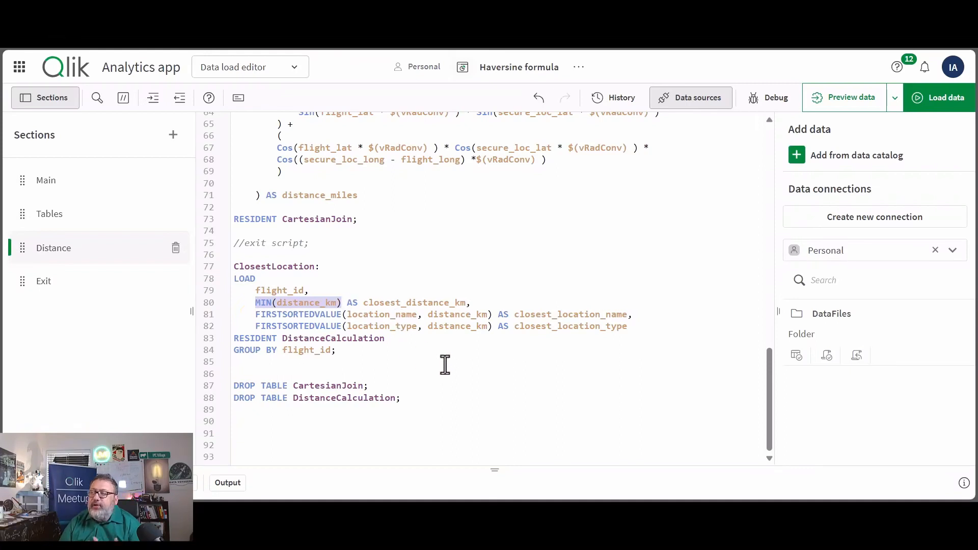
- Examine the FIRSTSORTEDVALUE expressions for closest_location_name and closest_location_type, including the location_name and distance_km arguments
double_click(586, 316)
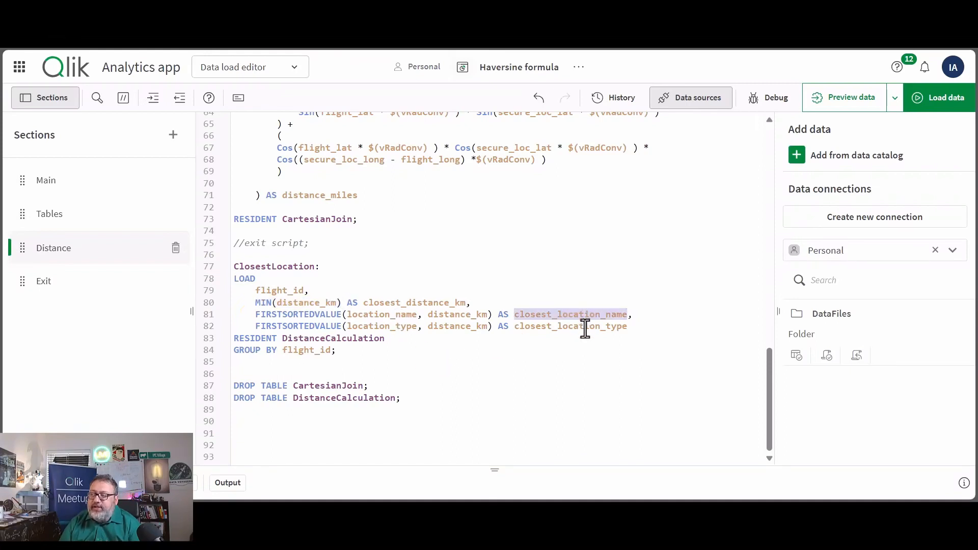
double_click(584, 328)
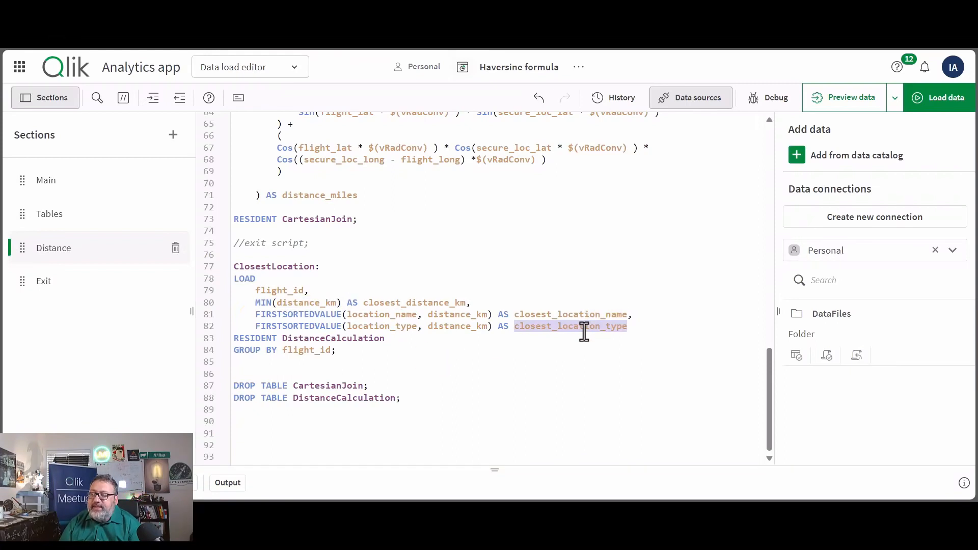
left_click(253, 316)
left_click_drag(254, 316, 342, 319)
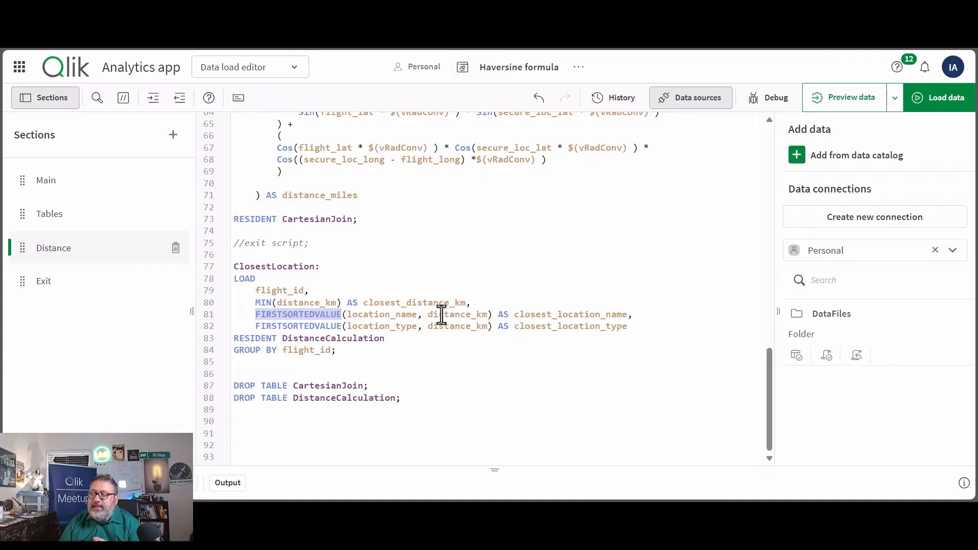
left_click(392, 318)
double_click(393, 318)
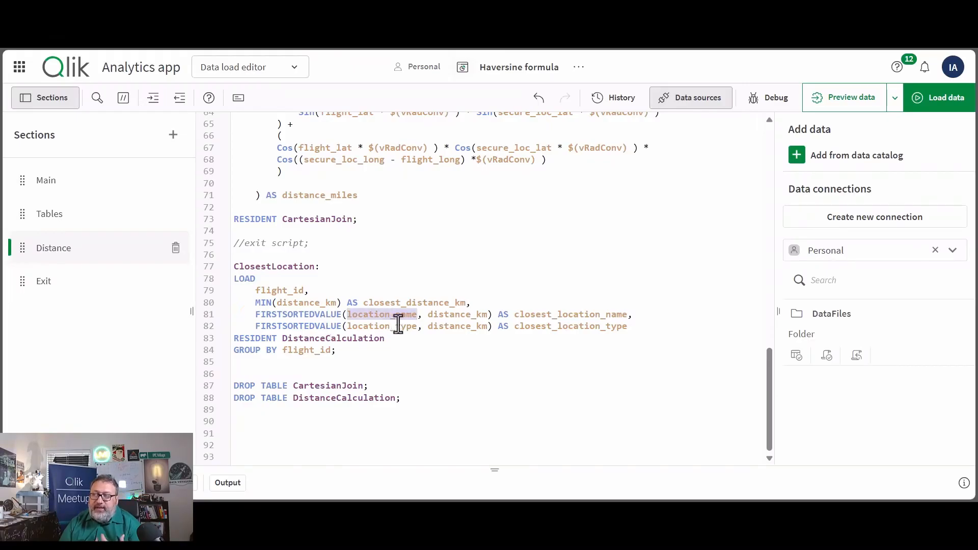
double_click(454, 316)
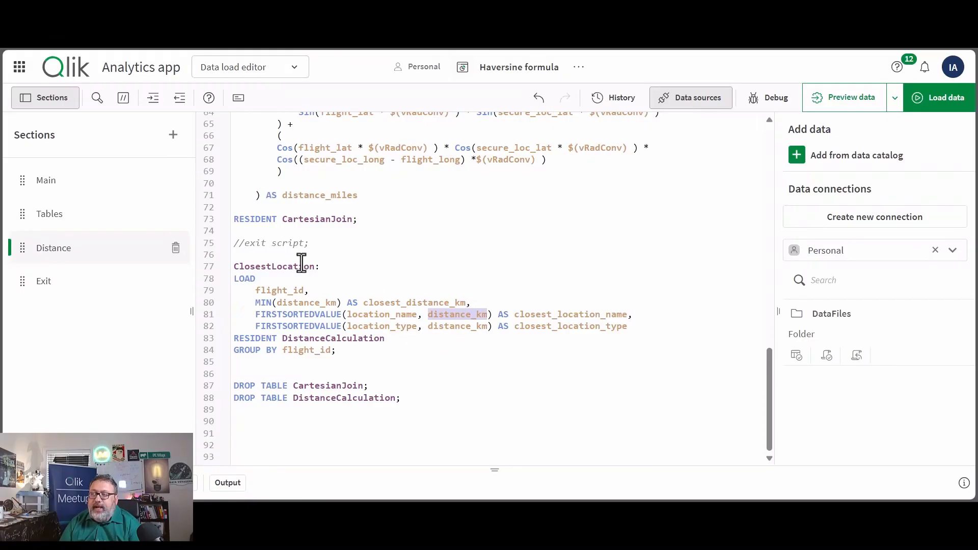
- Load the data with the ClosestLocation table included and preview that table in the data model
left_click(913, 101)
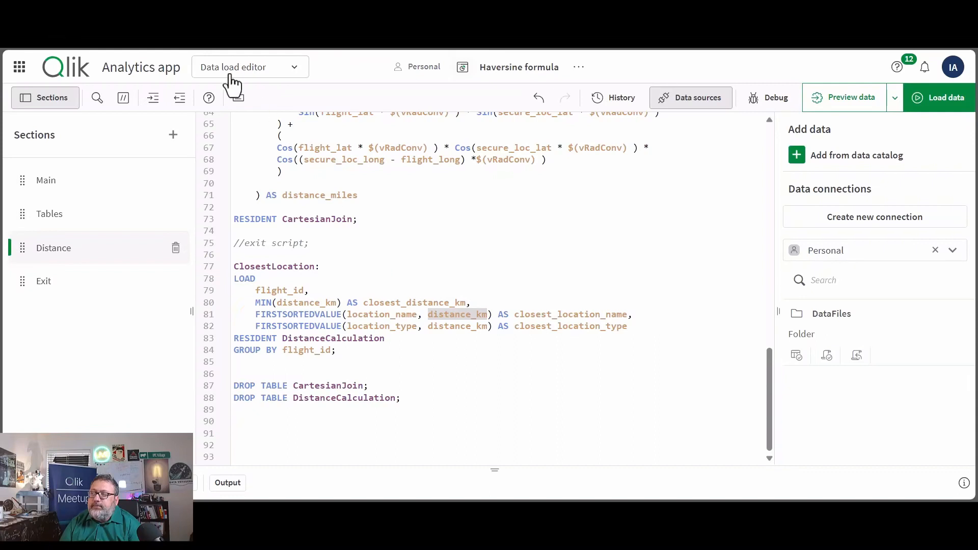
left_click(196, 32)
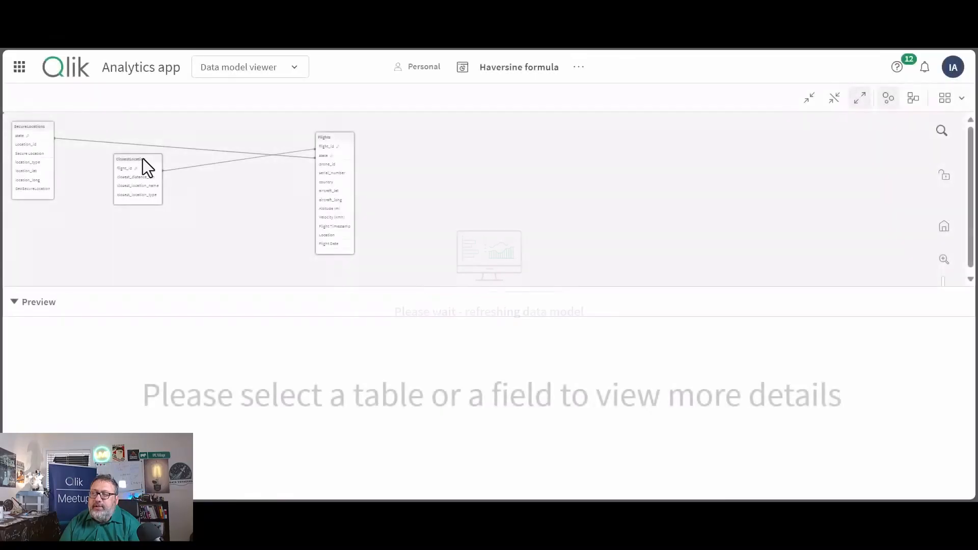
left_click(141, 171)
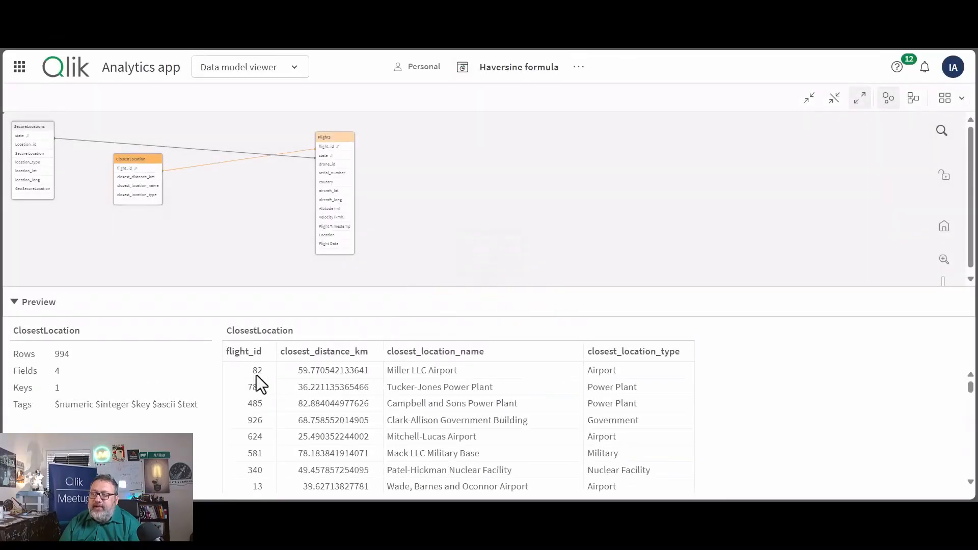